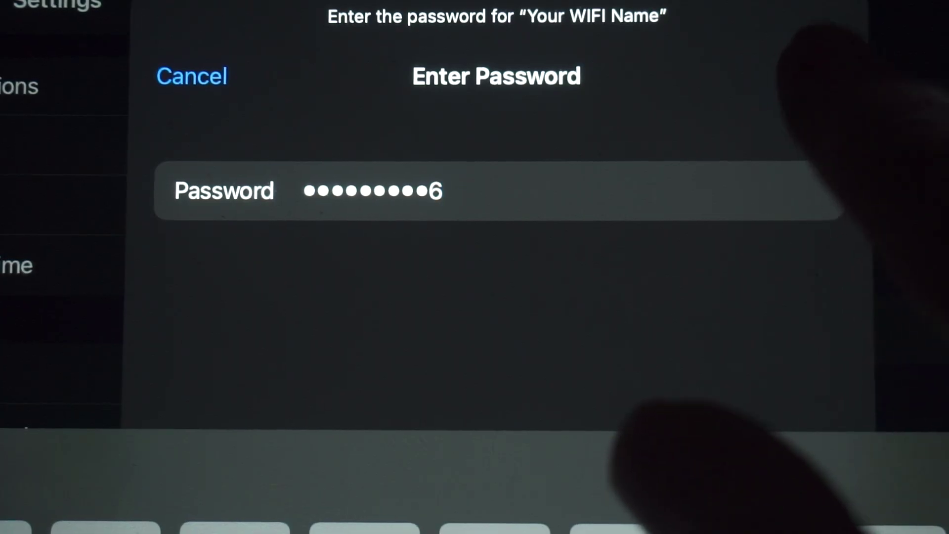
# Join the iPad to the 'Your WIFI Name' network using its password
pyautogui.click(818, 75)
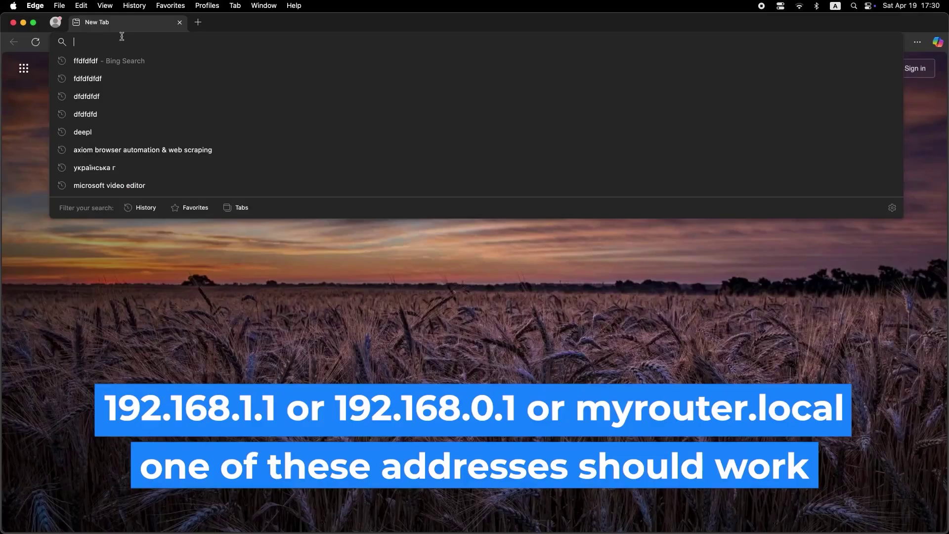
# Enter the router address 192.168.1.1 in Edge, correcting the mistyped 2, and load it
pyautogui.write('192')
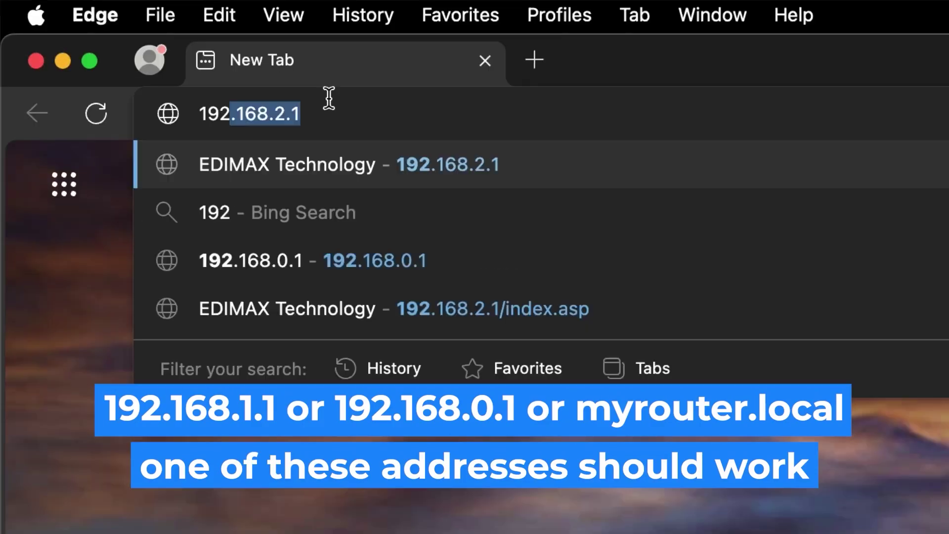
pyautogui.write('.168.2.1')
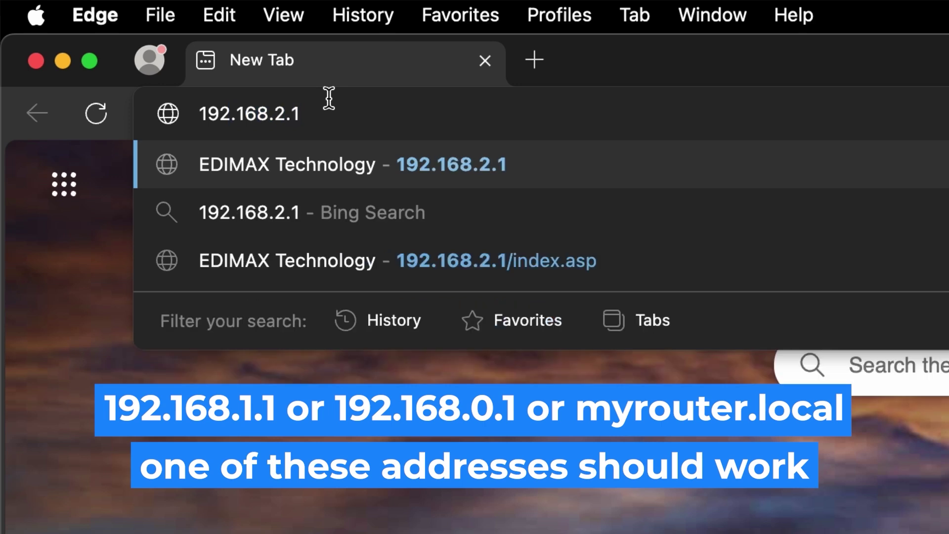
pyautogui.press('Left')
pyautogui.press('Left')
pyautogui.press('BackSpace')
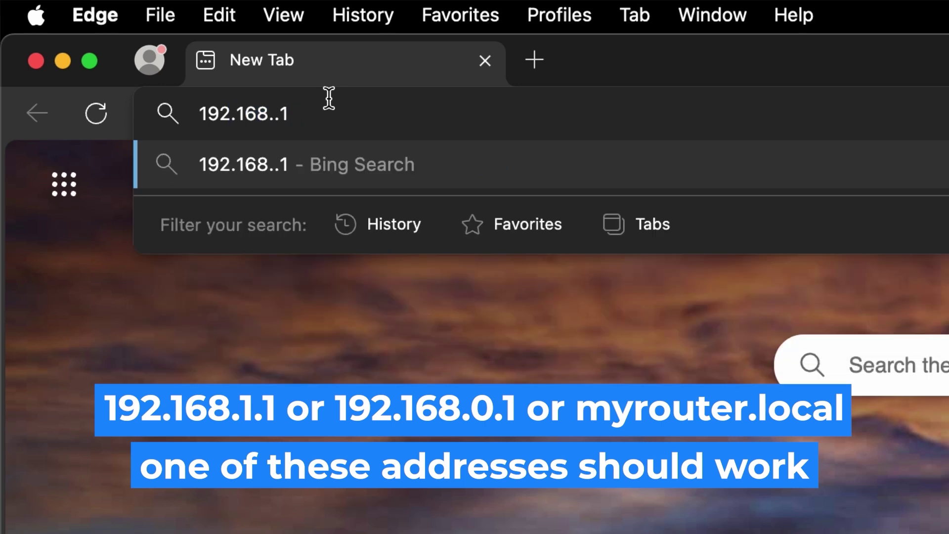
pyautogui.write('1')
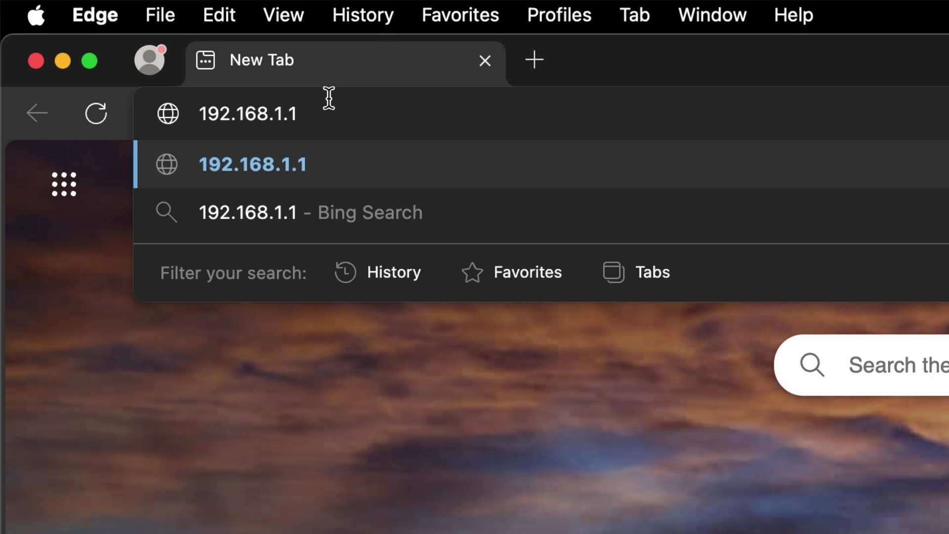
pyautogui.press('Return')
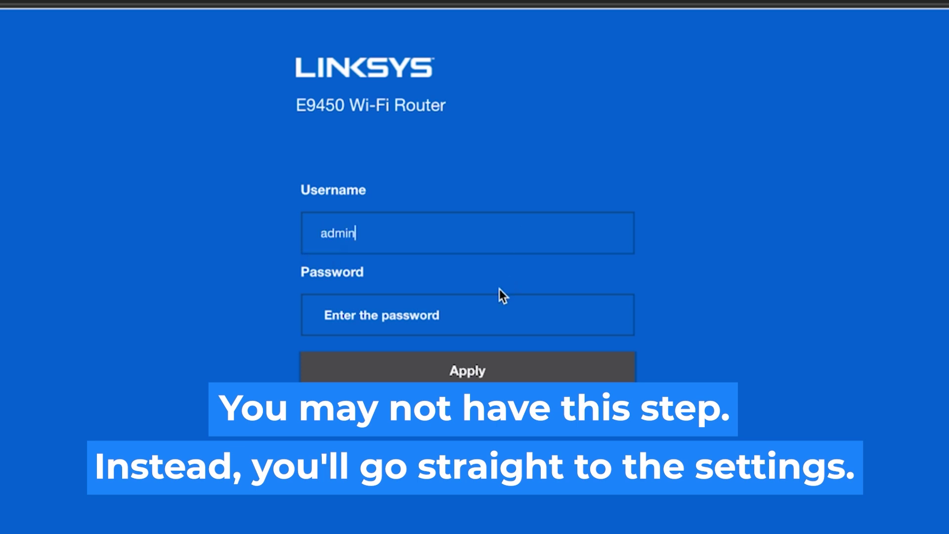
# Log in to the router with the admin username and the router password
pyautogui.click(474, 318)
pyautogui.write('admin')
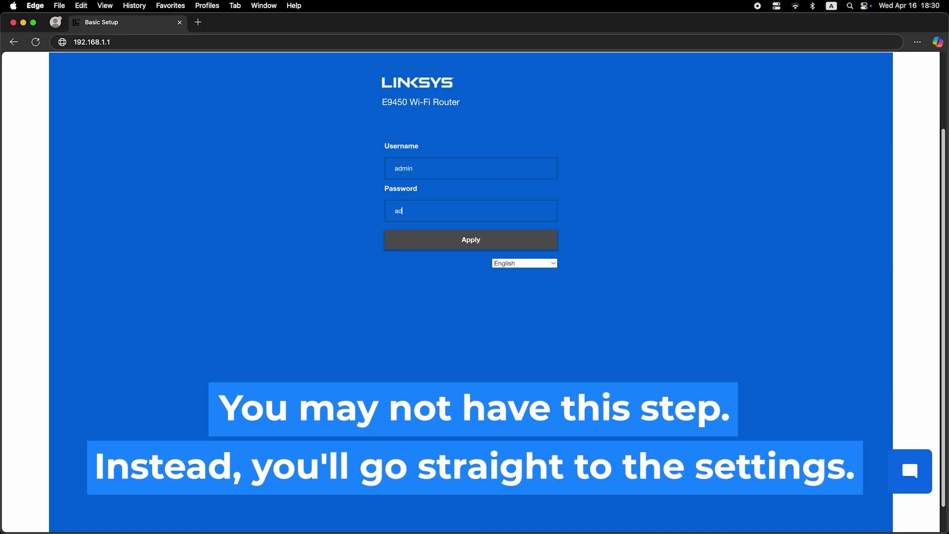
pyautogui.write('min')
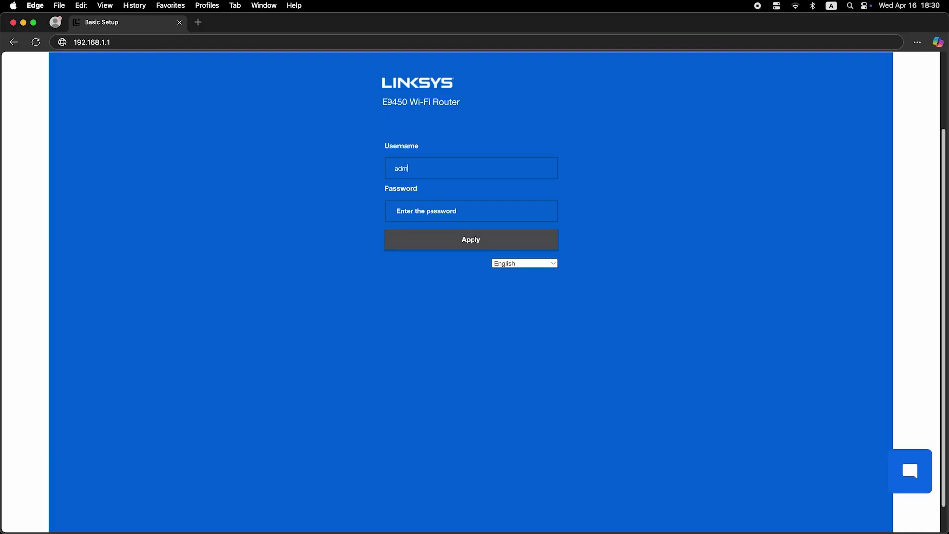
pyautogui.write('in')
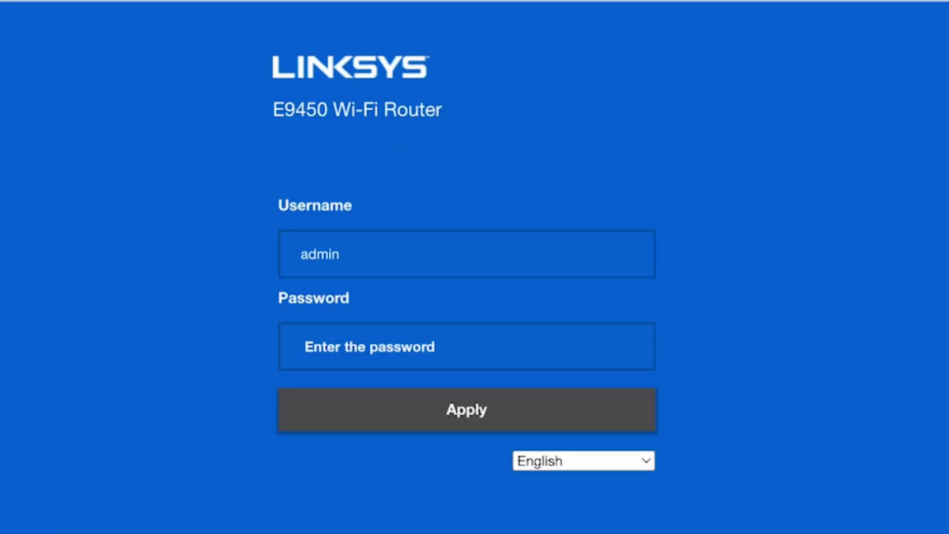
pyautogui.click(472, 349)
pyautogui.write('admin')
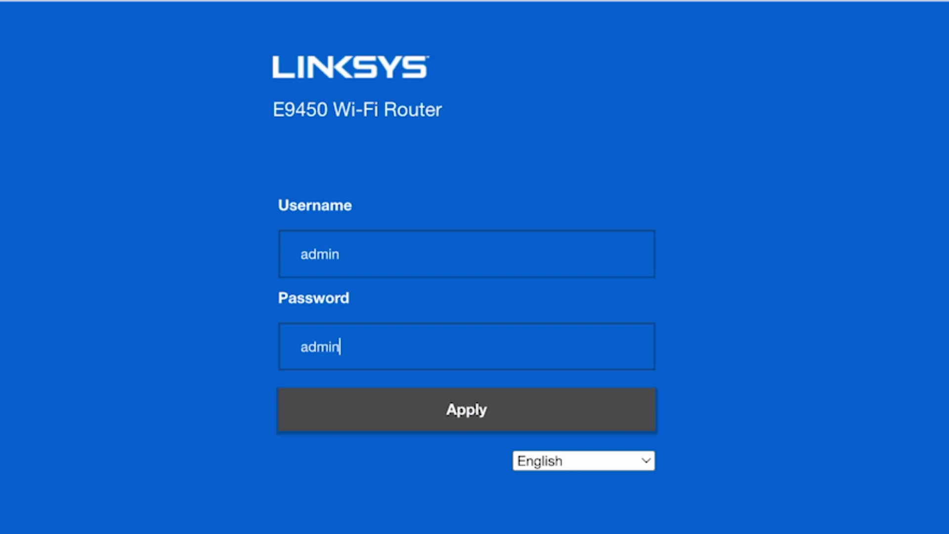
pyautogui.click(478, 408)
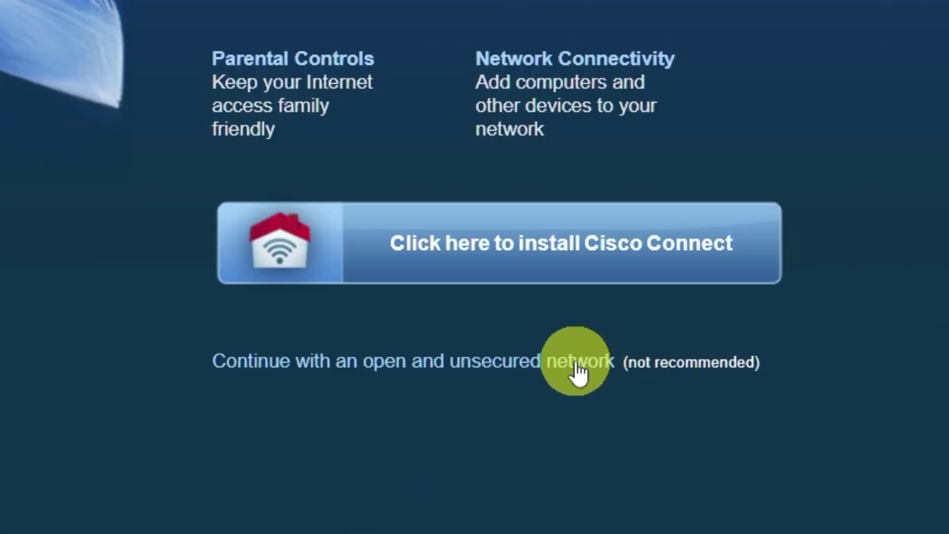
# Skip Cisco Connect by continuing with an open, unsecured network and acknowledging the warning
pyautogui.click(579, 370)
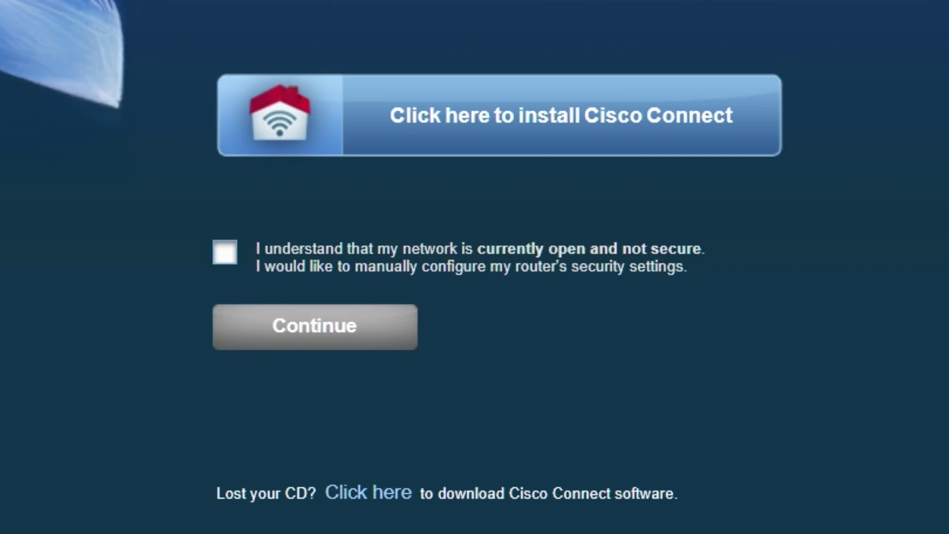
pyautogui.click(225, 252)
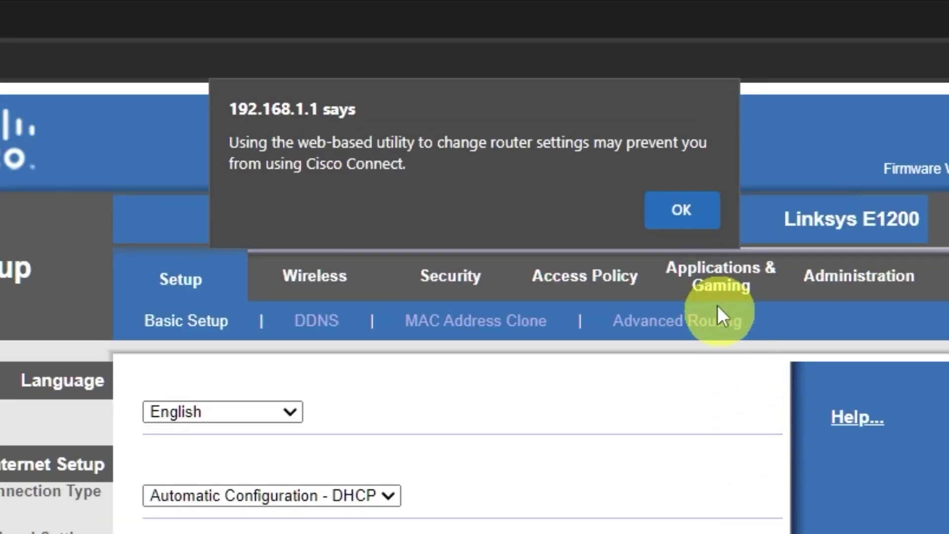
# Dismiss the '192.168.1.1 says' Cisco Connect alert with OK
pyautogui.click(563, 90)
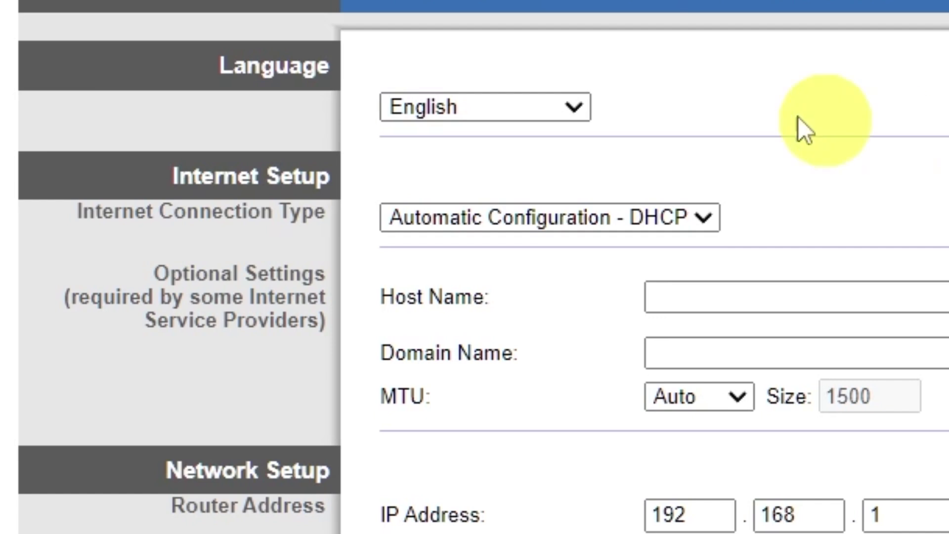
pyautogui.click(578, 109)
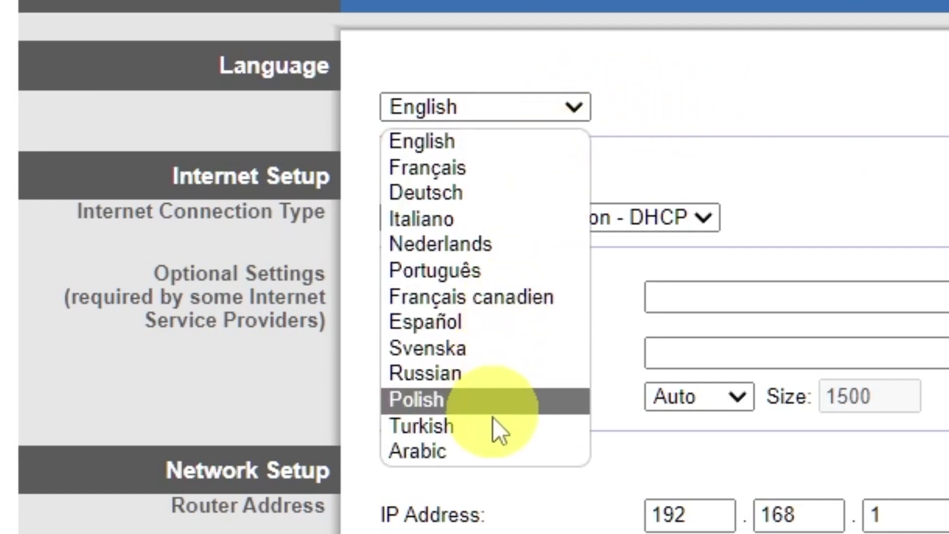
pyautogui.click(578, 105)
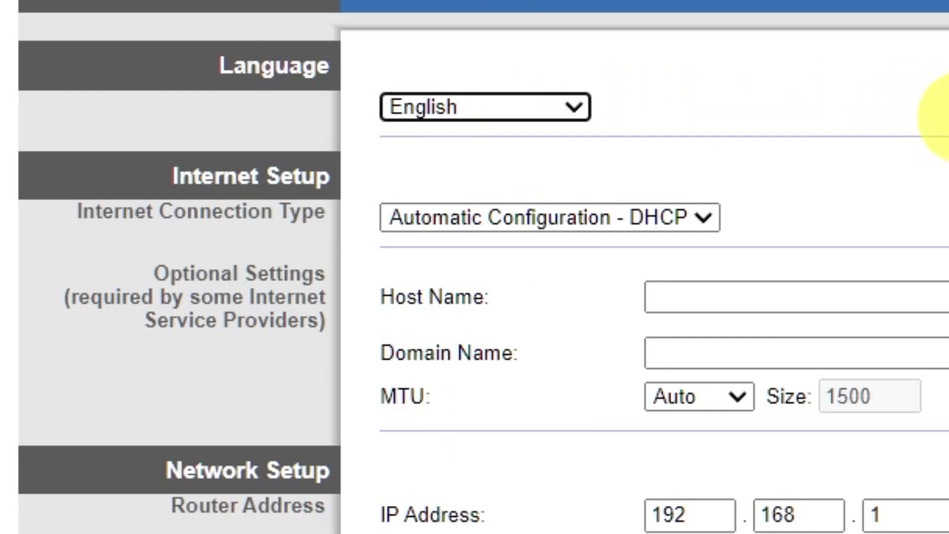
pyautogui.click(708, 216)
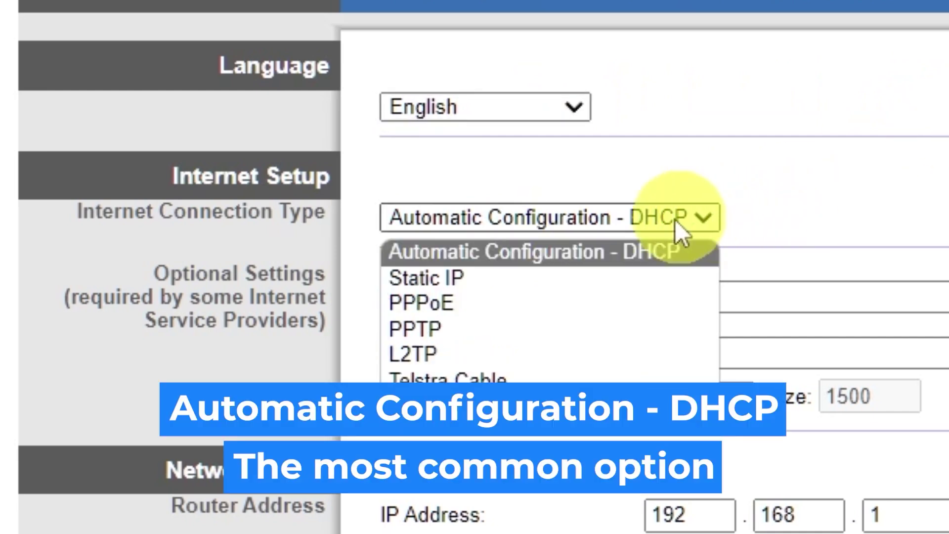
pyautogui.click(505, 279)
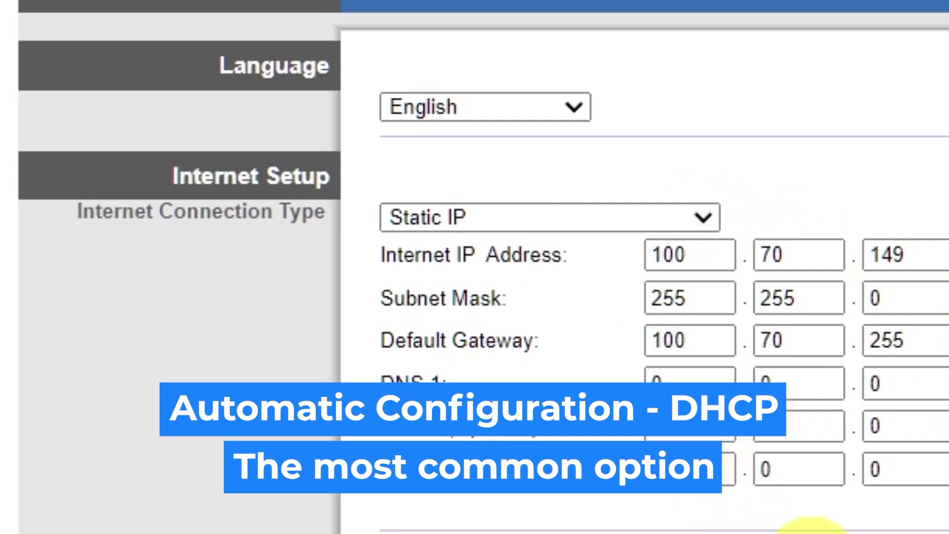
pyautogui.click(701, 221)
pyautogui.click(561, 303)
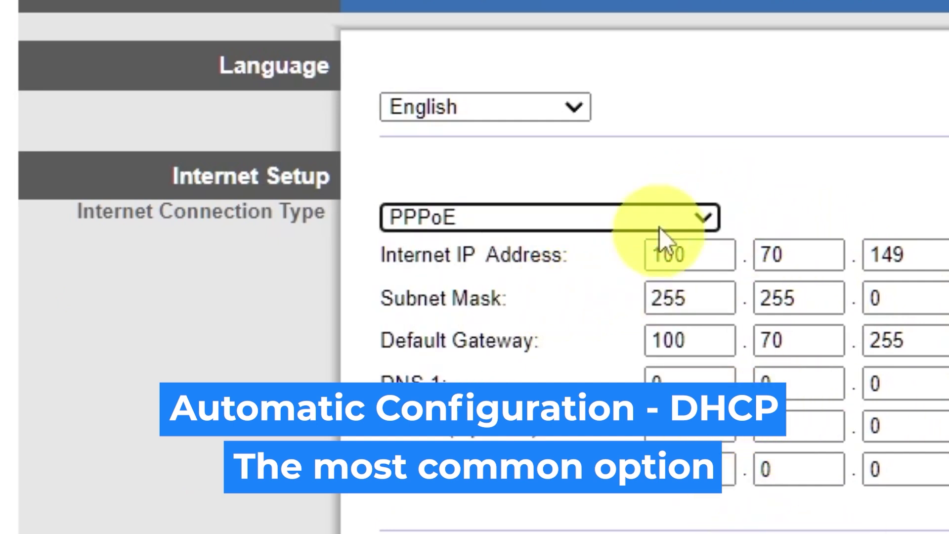
pyautogui.click(702, 218)
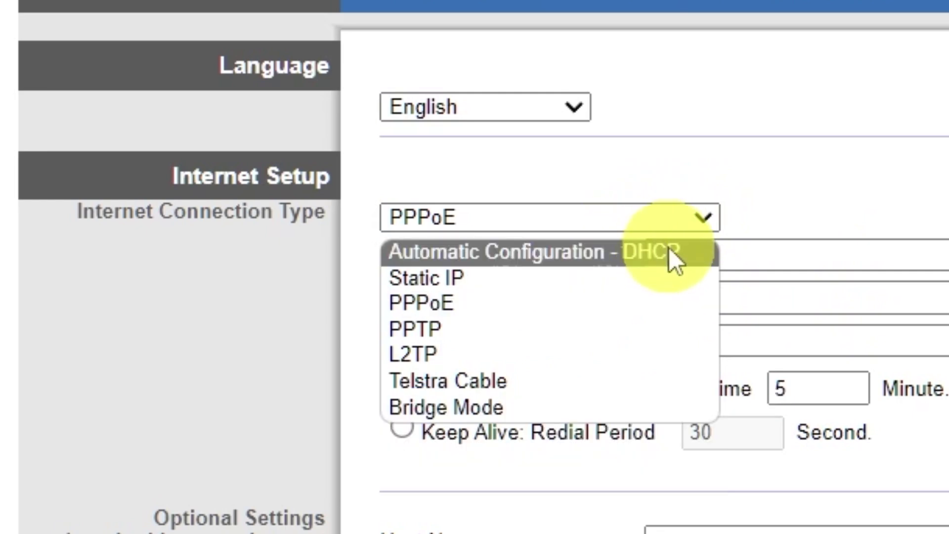
pyautogui.click(669, 250)
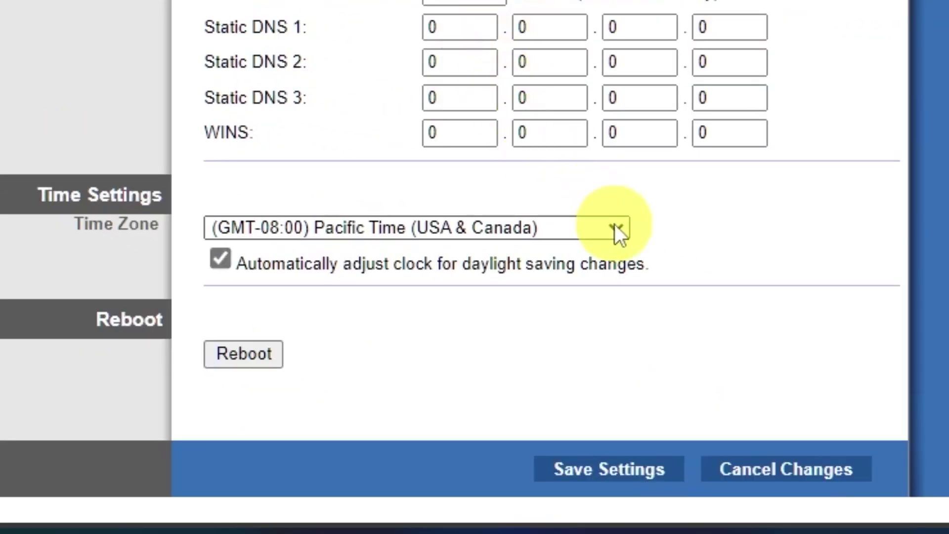
# Pick (GMT-09:00) Alaska from the Time Zone list and save the Basic Setup settings
pyautogui.click(615, 228)
pyautogui.scroll(-5, 517, 28)
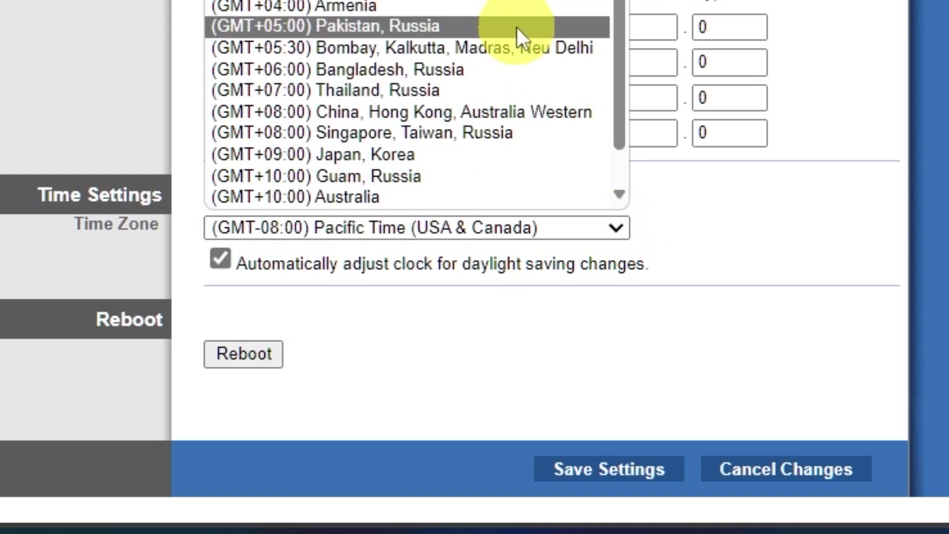
pyautogui.scroll(5, 514, 23)
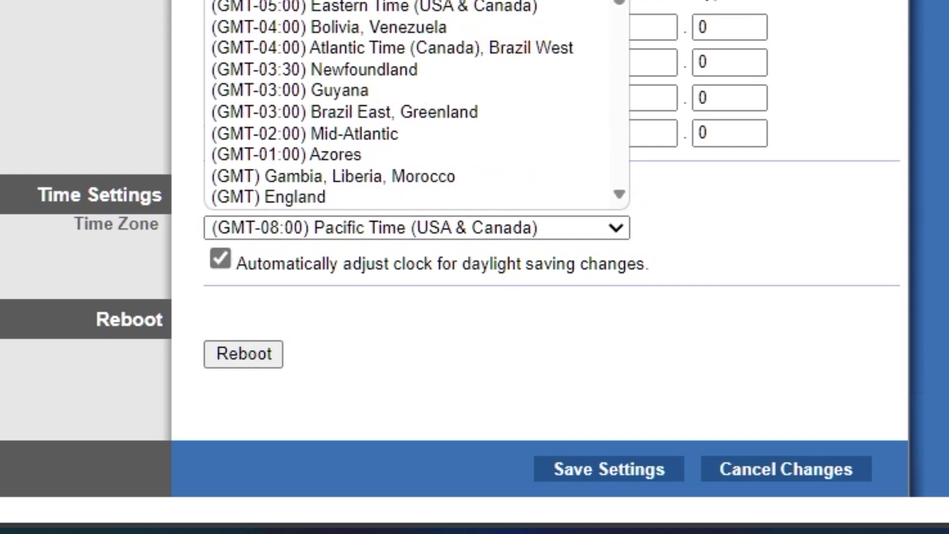
pyautogui.press('Up')
pyautogui.press('Return')
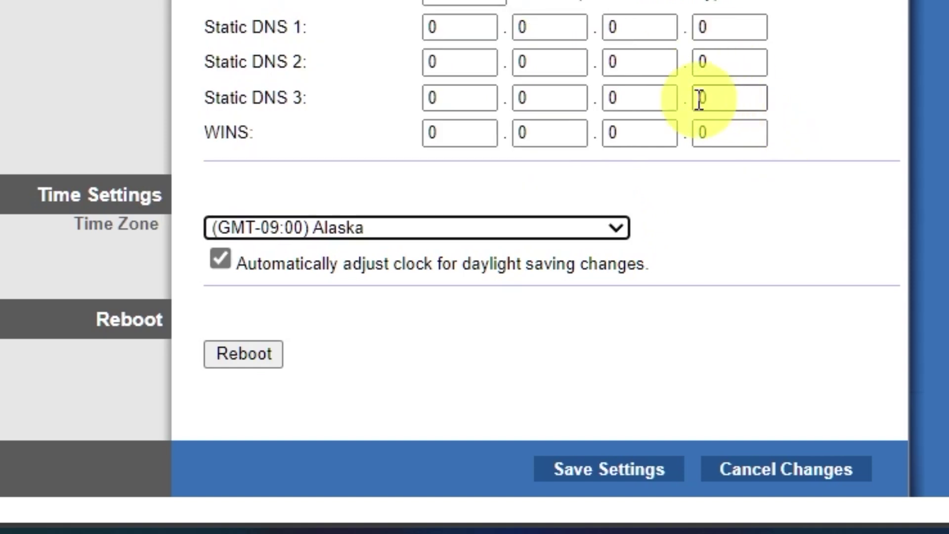
pyautogui.click(629, 469)
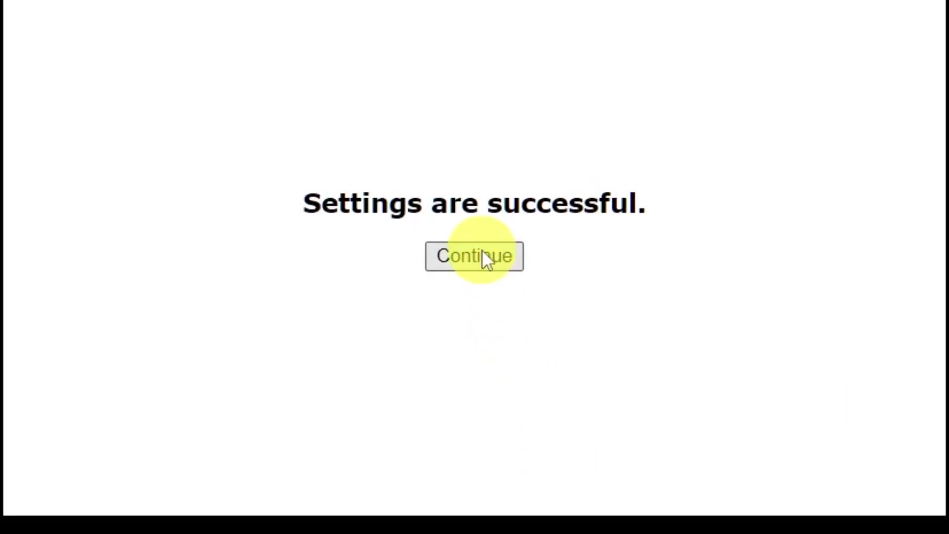
# Switch wireless setup to manual and shorten the SSID from CiscoE2576 to Cisco
pyautogui.click(484, 254)
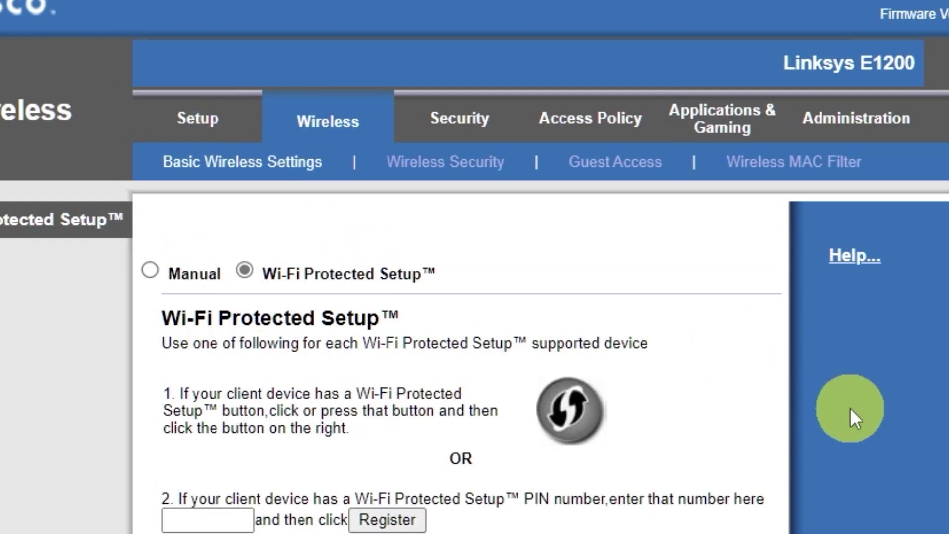
pyautogui.click(172, 269)
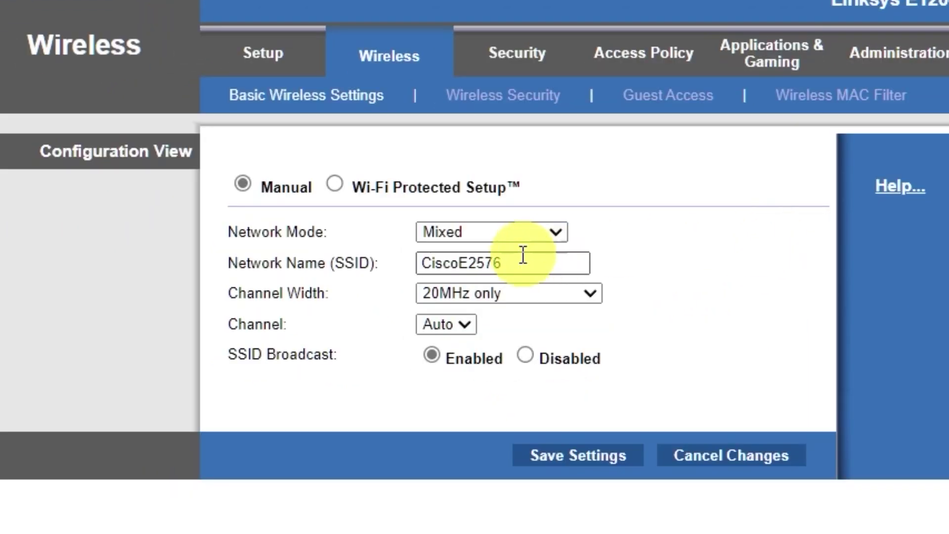
pyautogui.moveTo(460, 262); pyautogui.dragTo(652, 276)
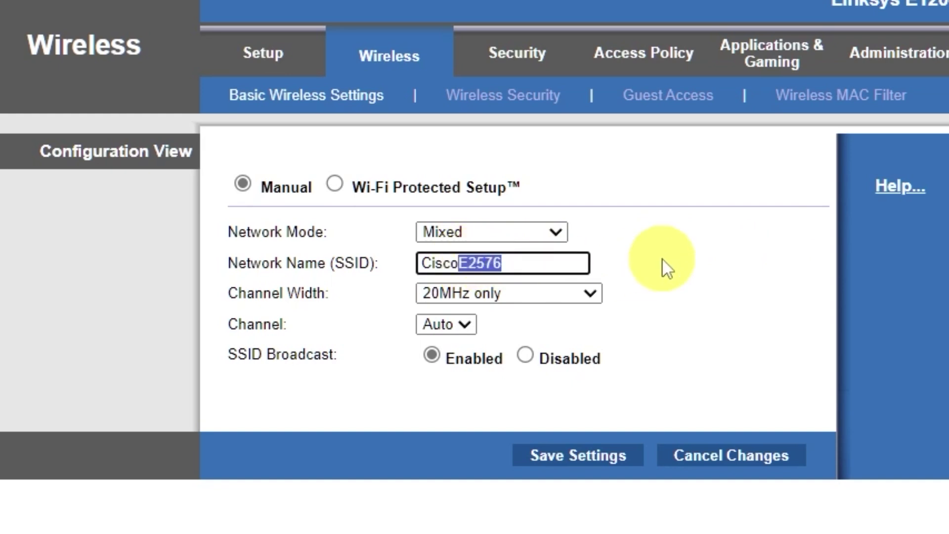
pyautogui.press('BackSpace')
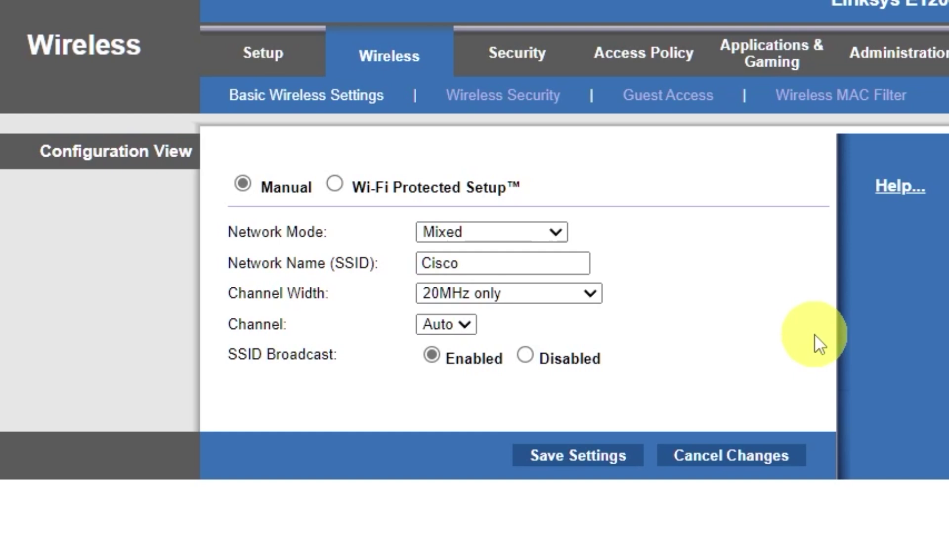
pyautogui.click(545, 104)
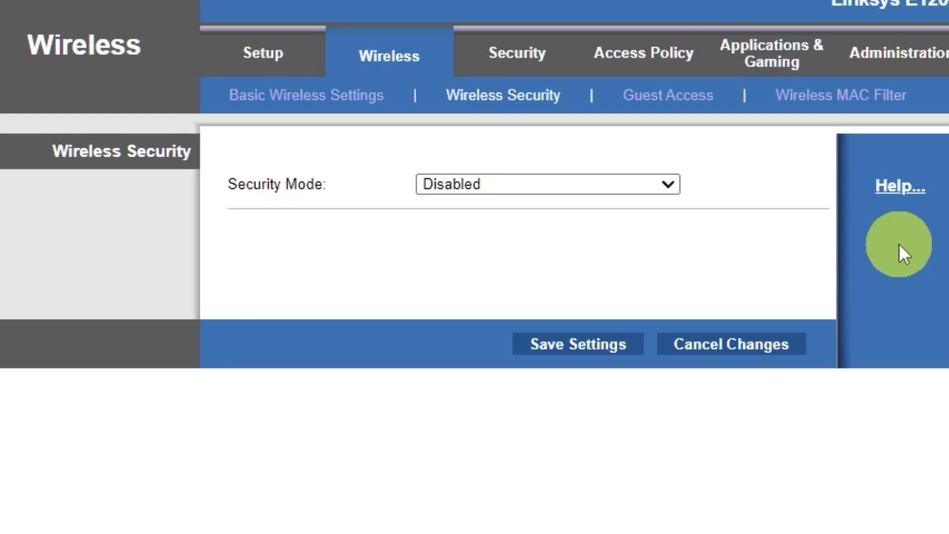
# Set Security Mode to WPA2/WPA Mixed Mode with a new numeric passphrase and save it
pyautogui.click(665, 184)
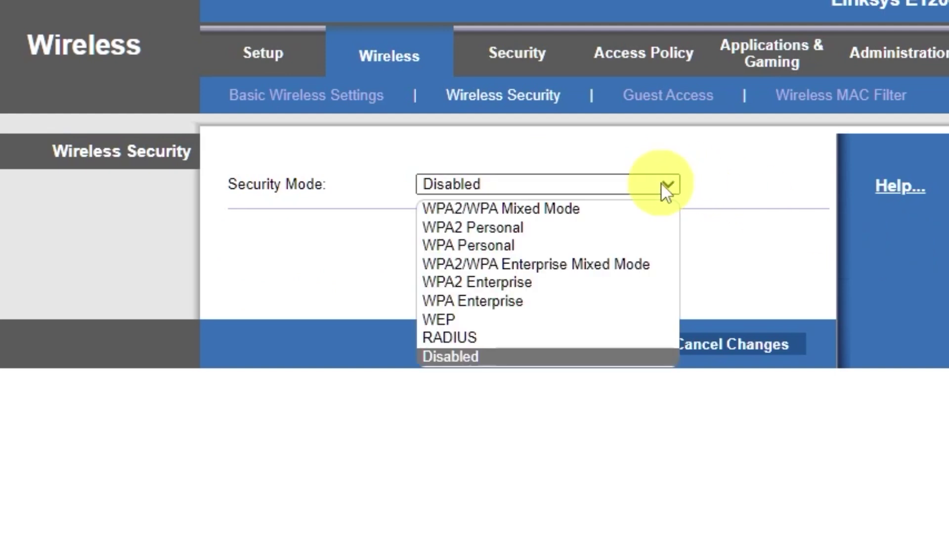
pyautogui.click(579, 209)
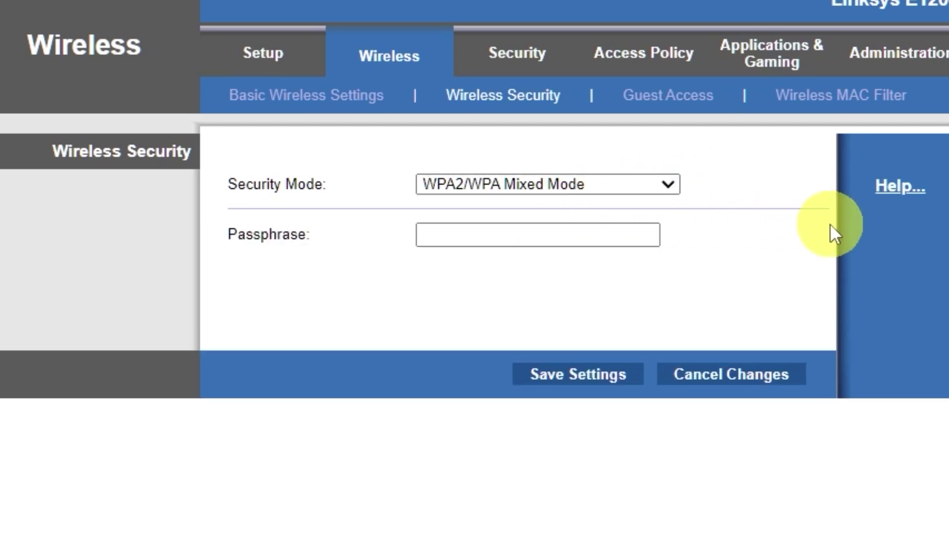
pyautogui.click(607, 225)
pyautogui.write('123')
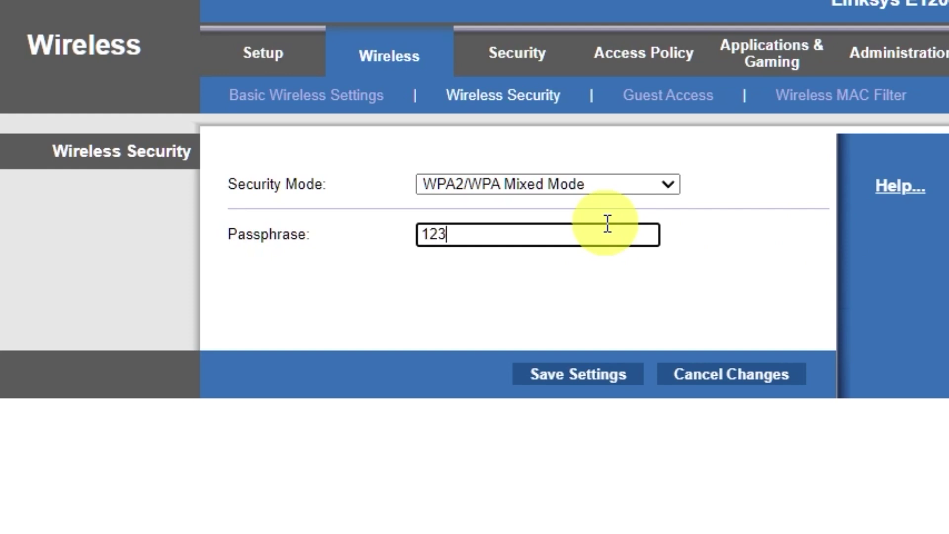
pyautogui.write('456789')
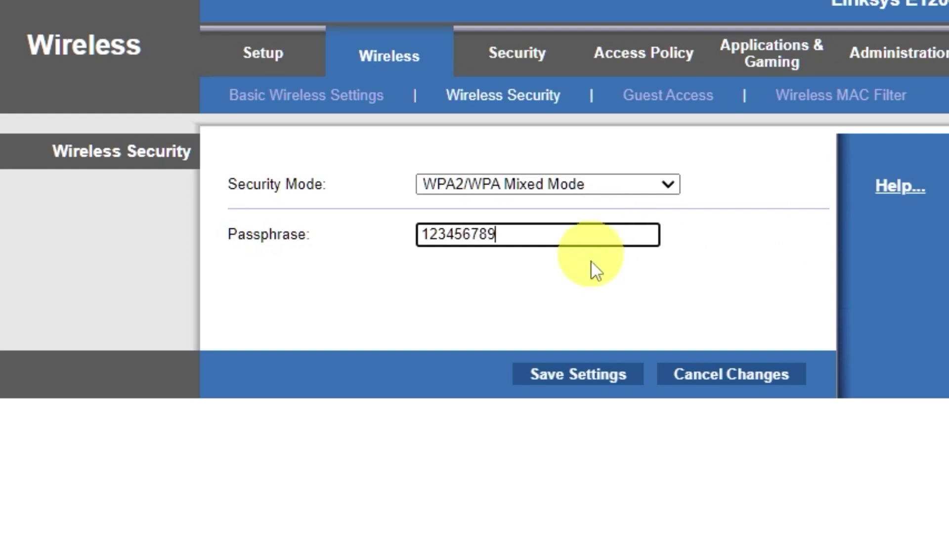
pyautogui.click(577, 376)
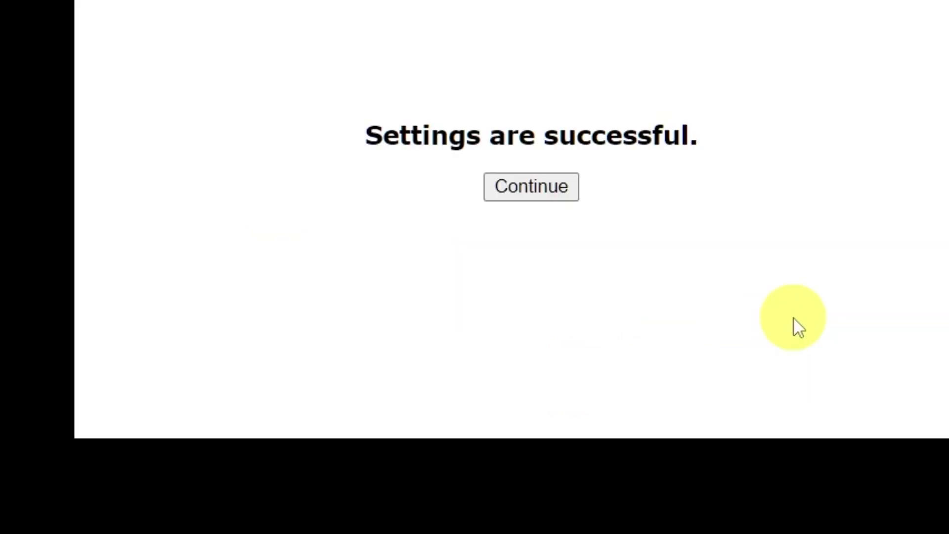
pyautogui.click(540, 188)
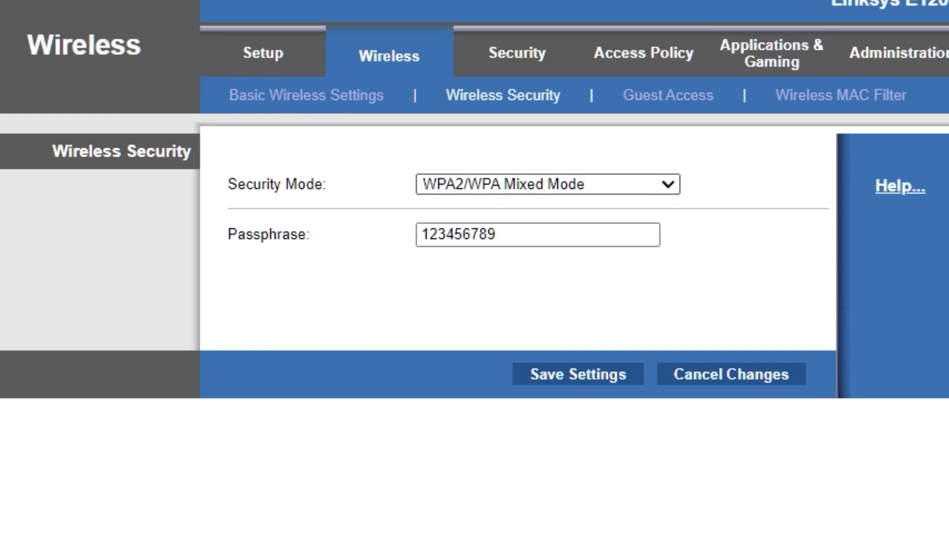
pyautogui.click(263, 53)
# Reboot the router from the bottom of the Setup page and confirm with OK
pyautogui.scroll(-10, 788, 371)
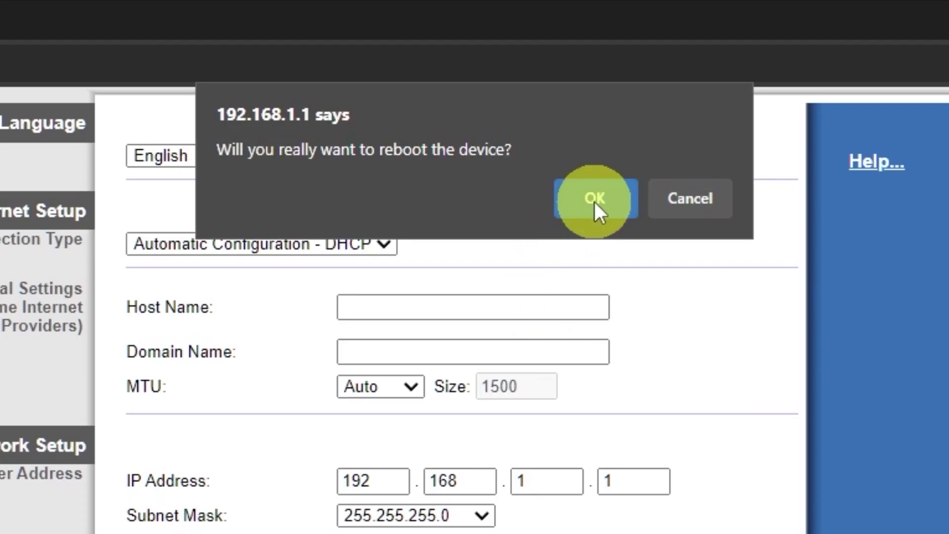
pyautogui.click(594, 202)
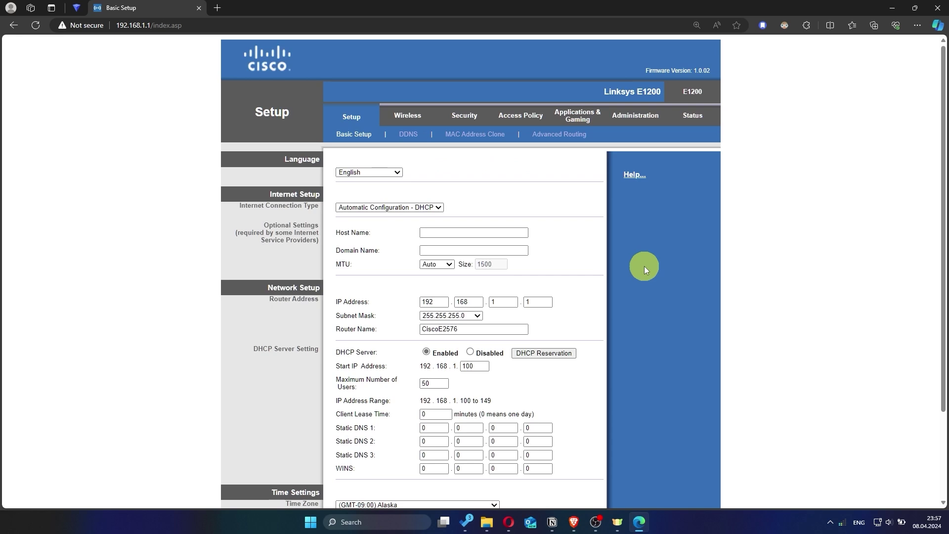
# Run a test search for 'hhh' in a new Edge tab, then close that tab
pyautogui.click(223, 8)
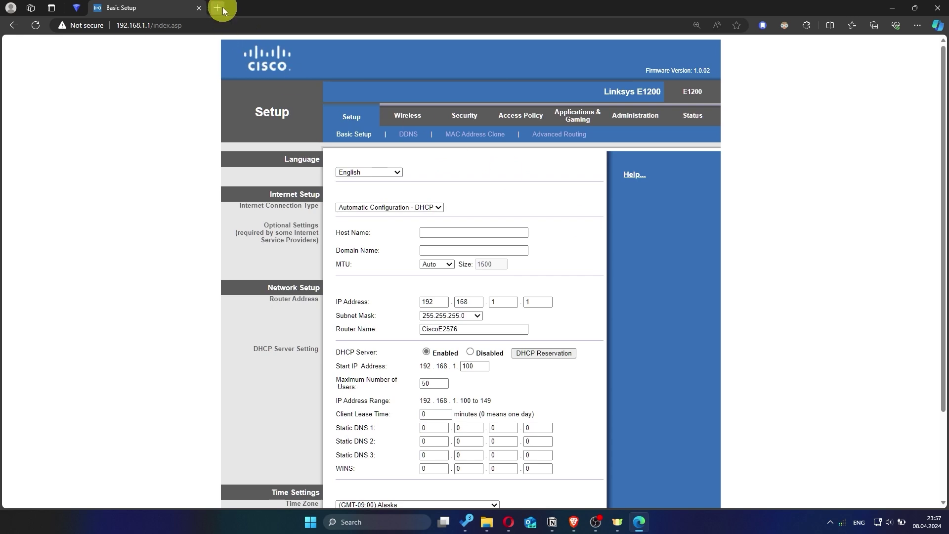
pyautogui.click(238, 25)
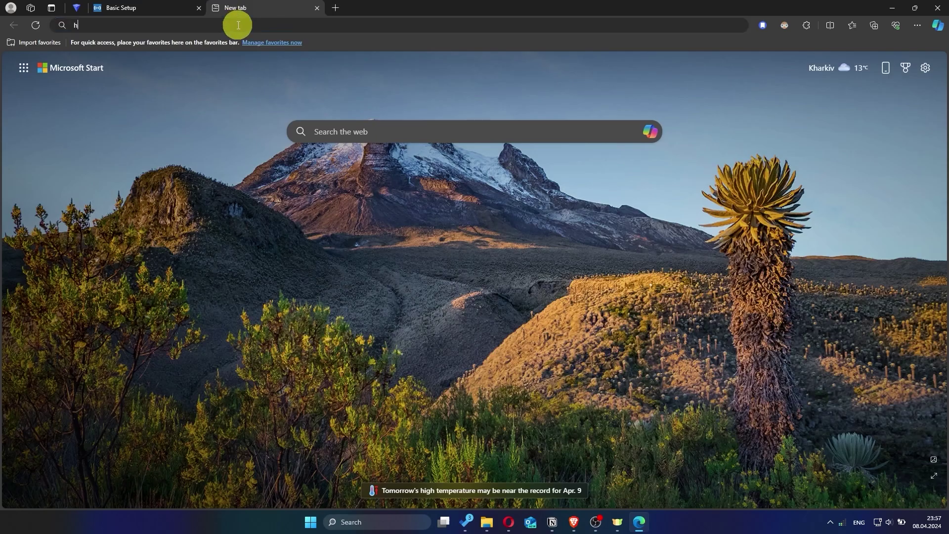
pyautogui.write('hhh')
pyautogui.press('Return')
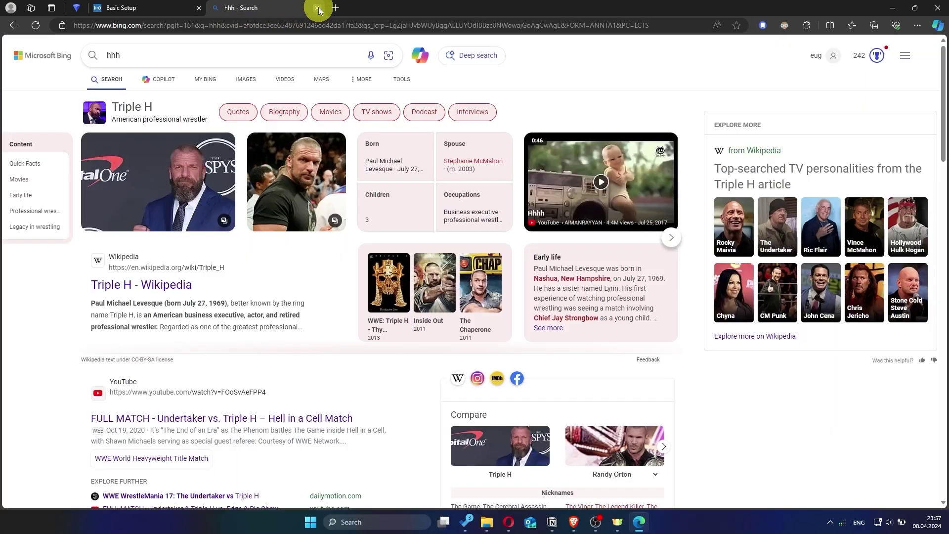
pyautogui.click(318, 9)
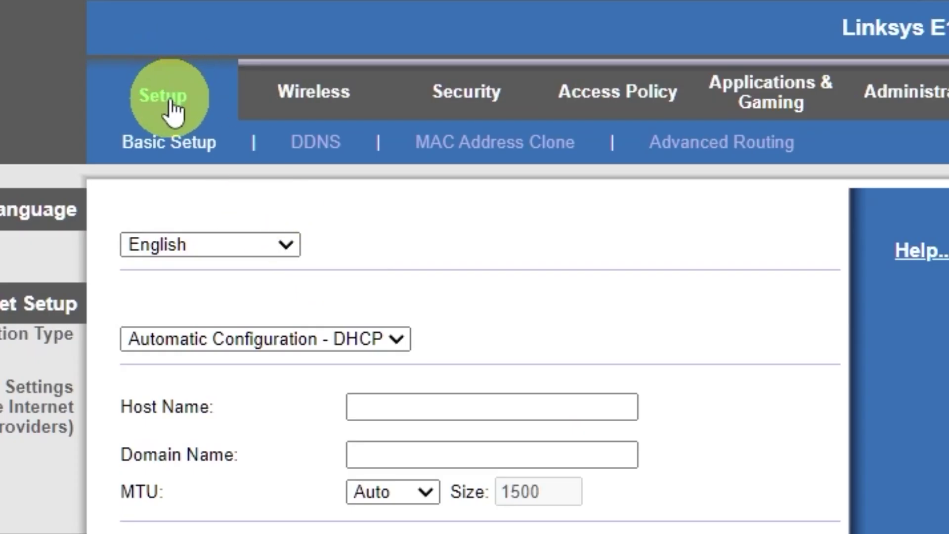
pyautogui.click(510, 158)
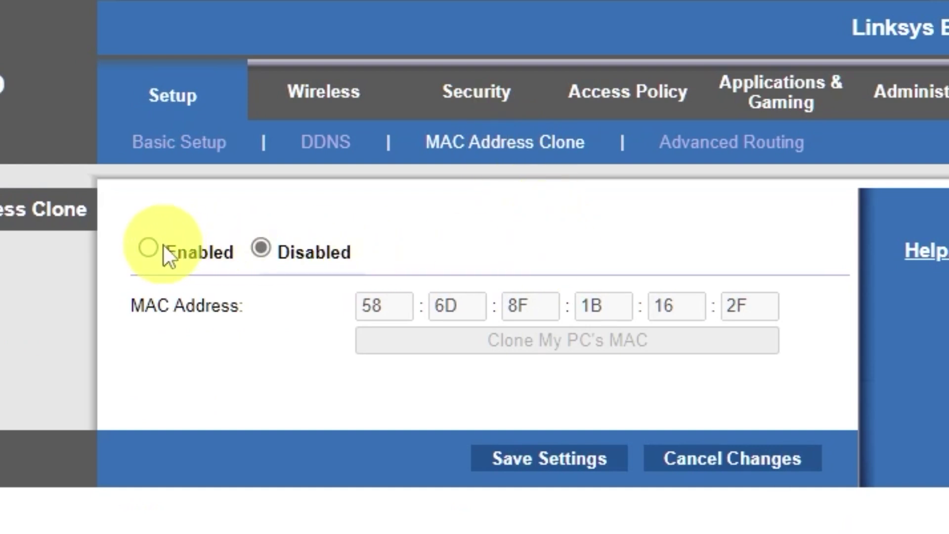
pyautogui.click(151, 248)
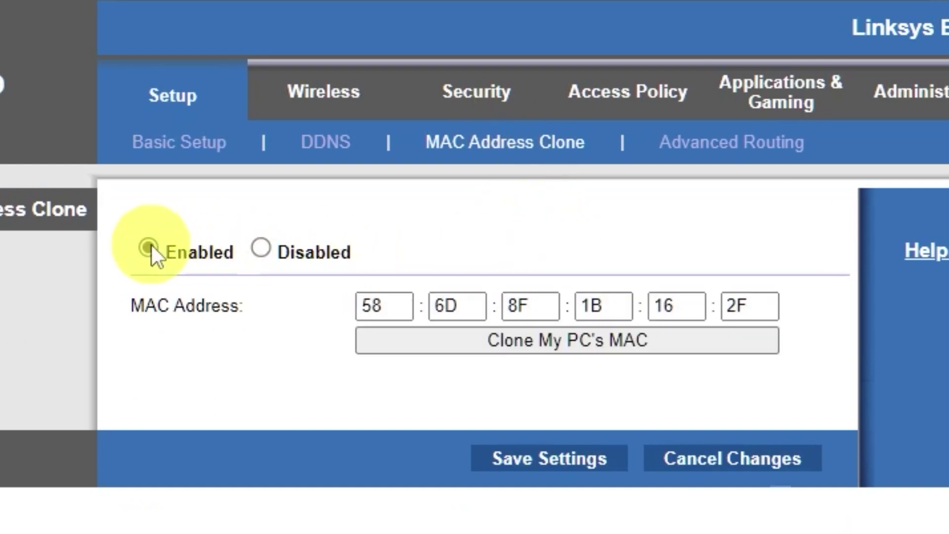
pyautogui.click(597, 343)
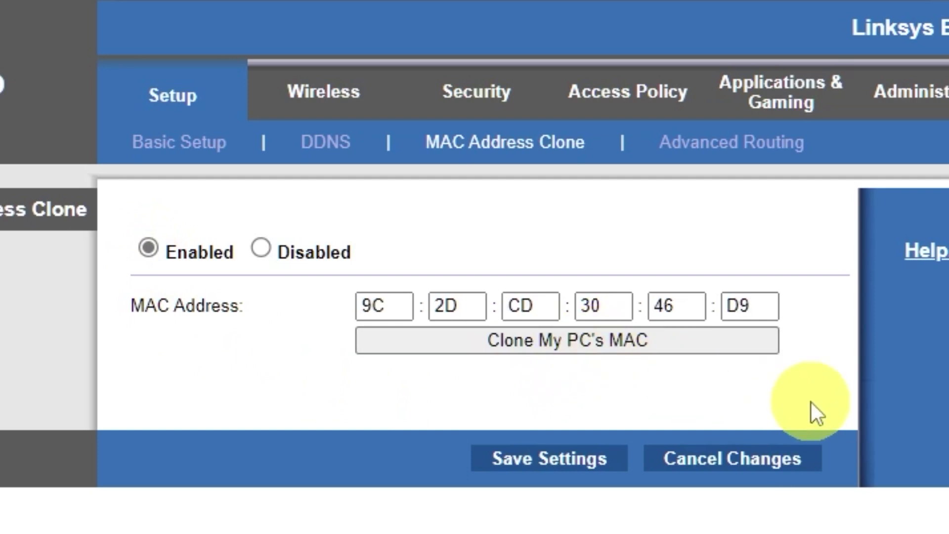
pyautogui.click(574, 463)
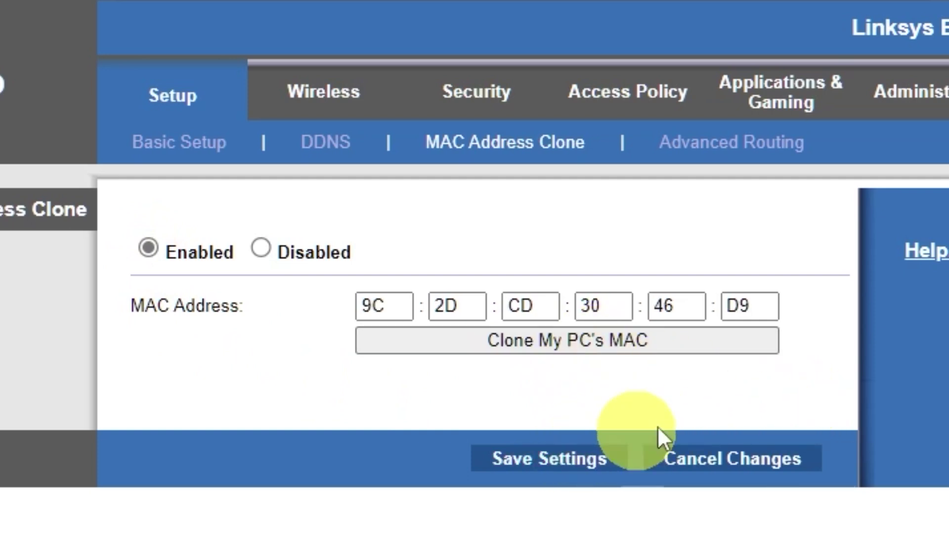
pyautogui.click(494, 258)
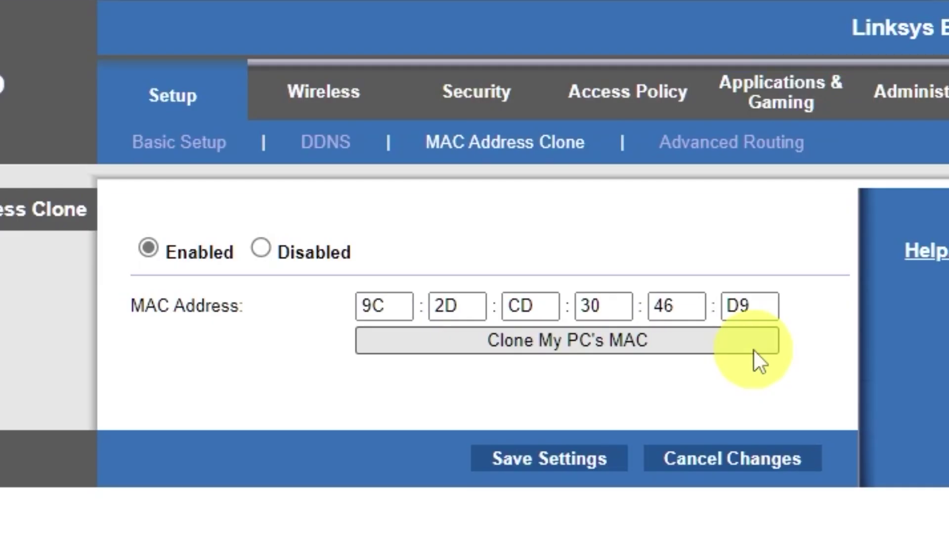
pyautogui.click(161, 99)
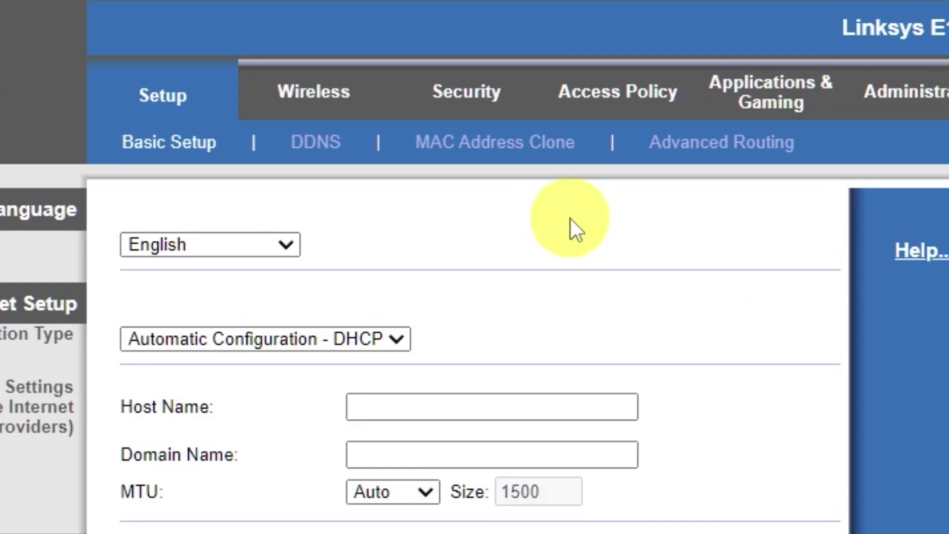
pyautogui.scroll(-15, 350, 403)
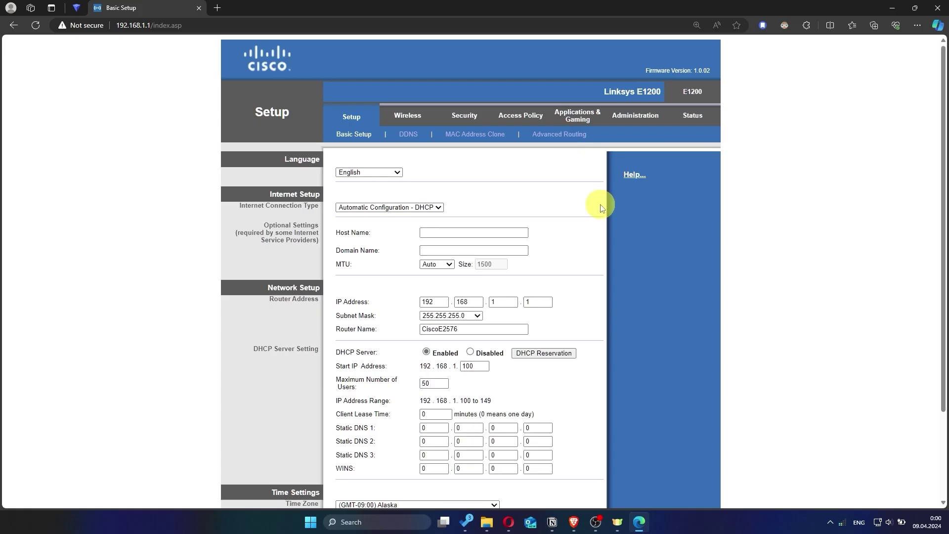
# Search 'hhh' in a new Edge tab, which times out, then close that tab
pyautogui.click(217, 8)
pyautogui.write('hhh')
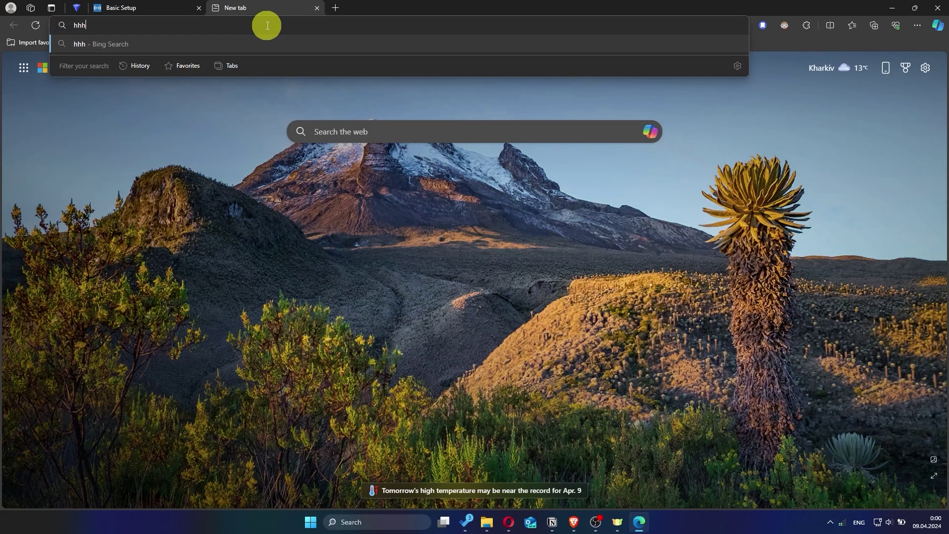
pyautogui.press('Return')
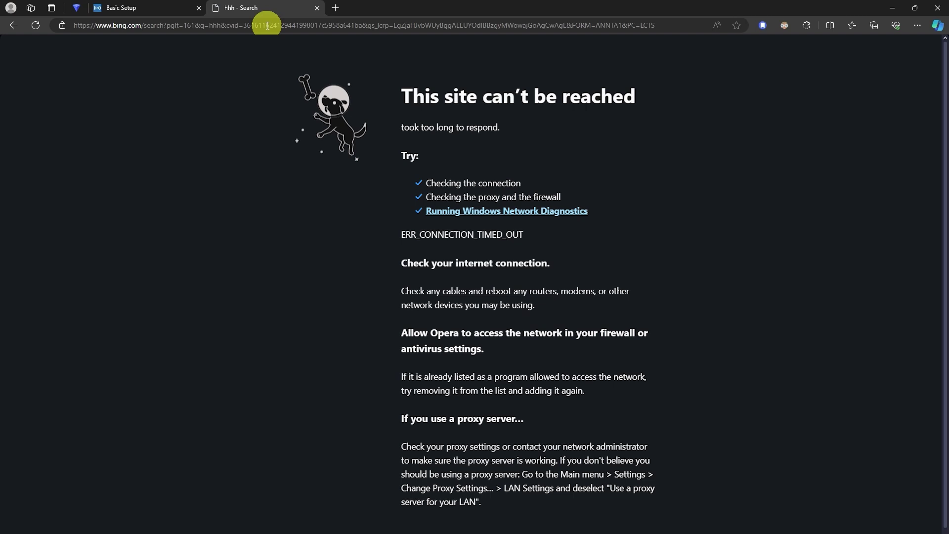
pyautogui.click(317, 8)
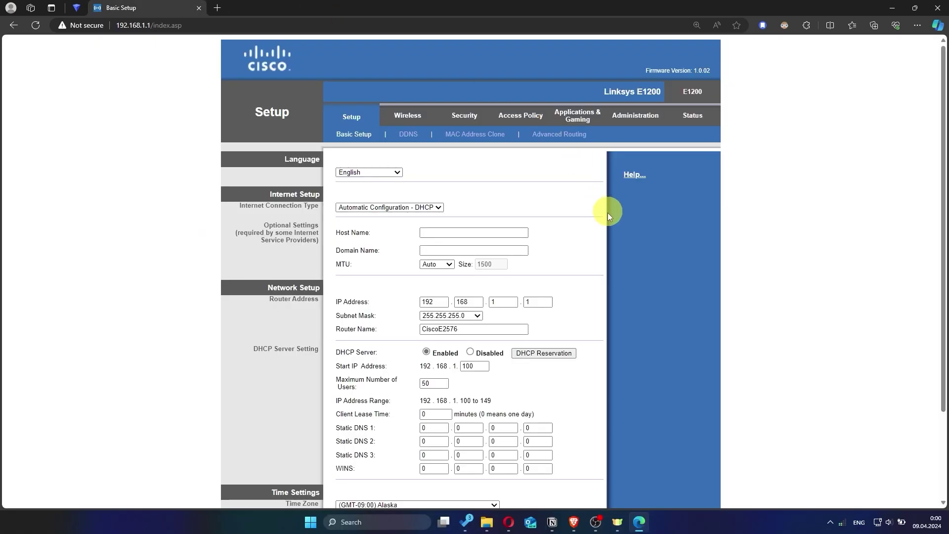